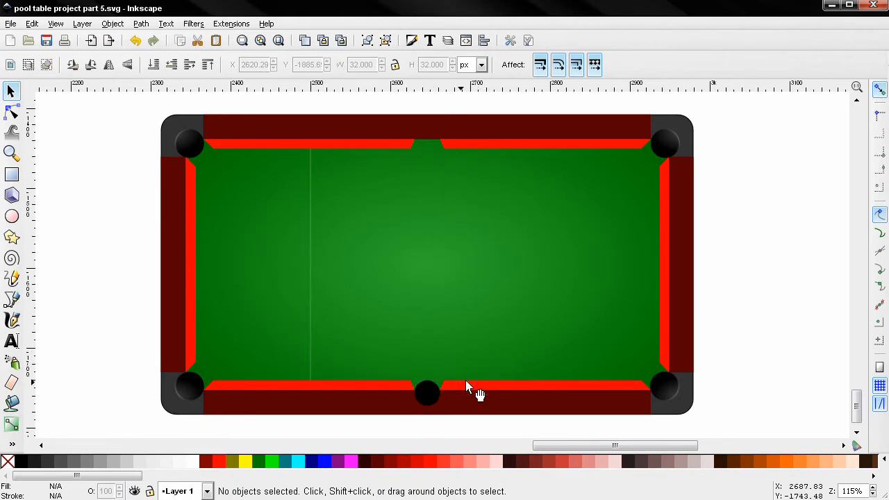
Duplicate the black circle of the bottom middle pocket and move the copy straight up to the gap between the top cushions.
{"action": "left_click", "coordinate": [428, 391]}
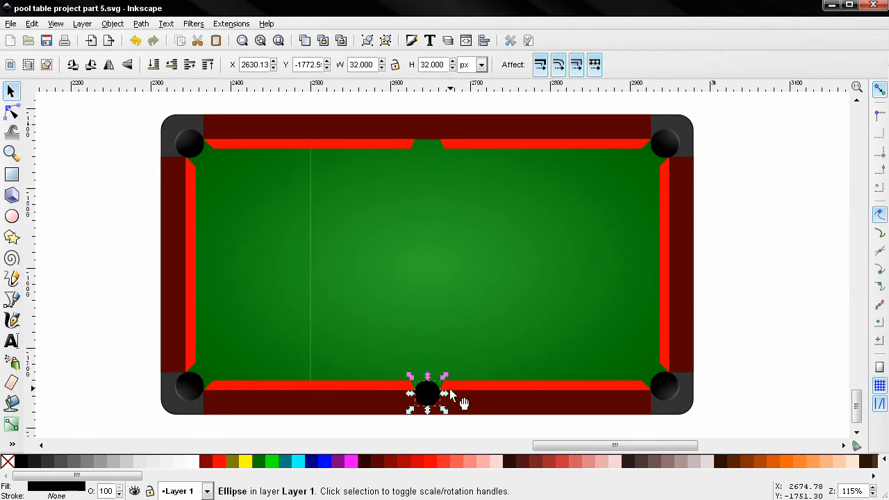
{"action": "left_click_drag", "start_coordinate": [431, 395], "coordinate": [436, 135]}
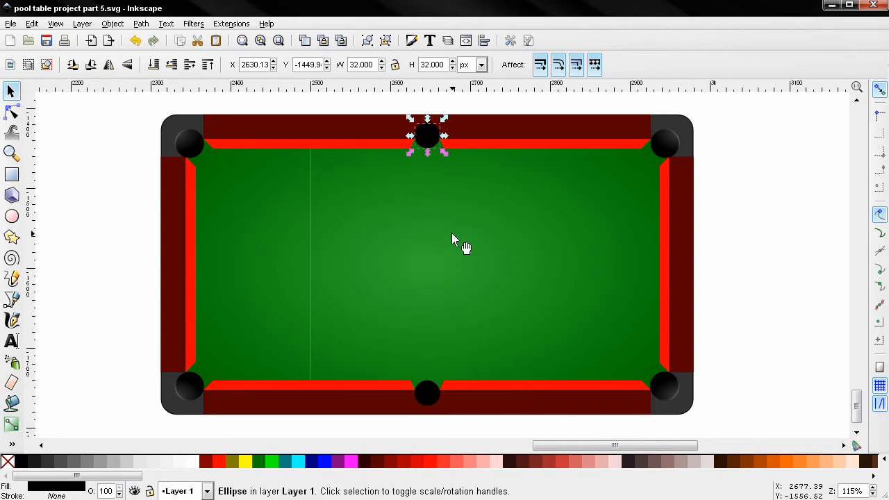
{"action": "scroll", "coordinate": [429, 123], "scroll_direction": "up", "scroll_amount": 4}
{"action": "scroll", "coordinate": [429, 121], "scroll_direction": "up", "scroll_amount": 3}
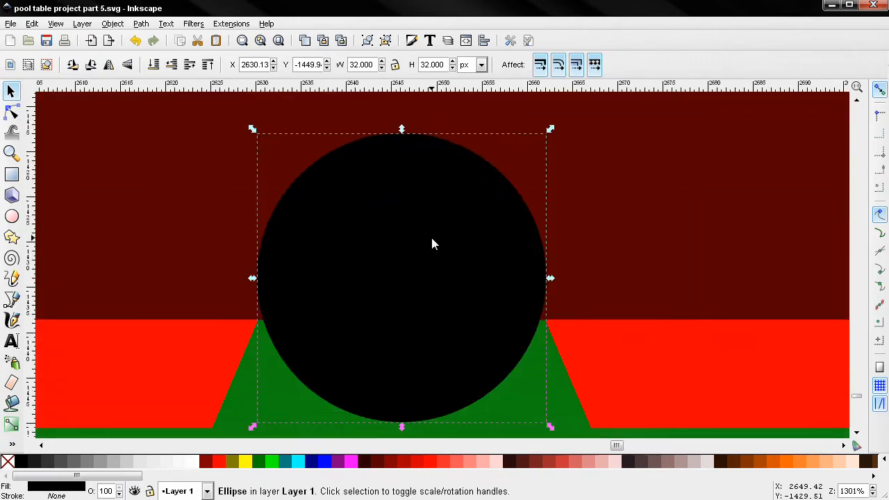
Place a horizontal guide along the top cushions' lower edge and move the top pocket circle down until its bottom touches the guide.
{"action": "scroll", "coordinate": [431, 243], "scroll_direction": "down", "scroll_amount": 1}
{"action": "left_click_drag", "start_coordinate": [312, 91], "coordinate": [290, 353]}
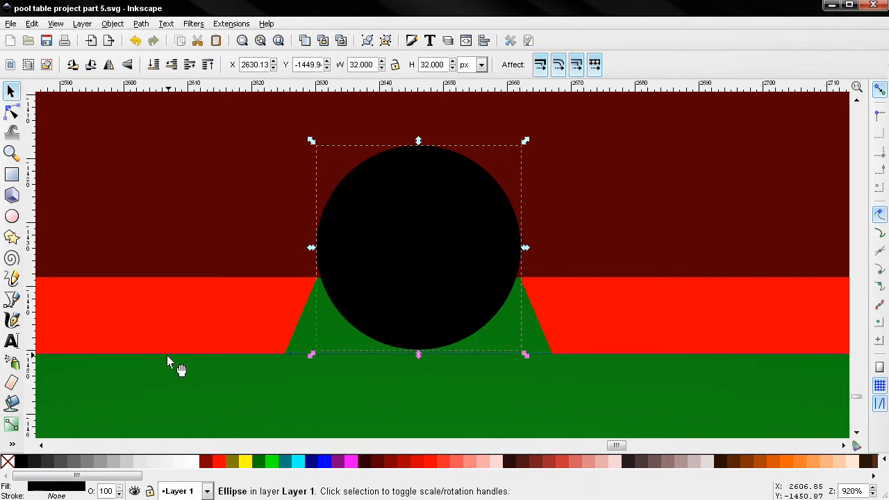
{"action": "left_click_drag", "start_coordinate": [414, 267], "coordinate": [415, 273]}
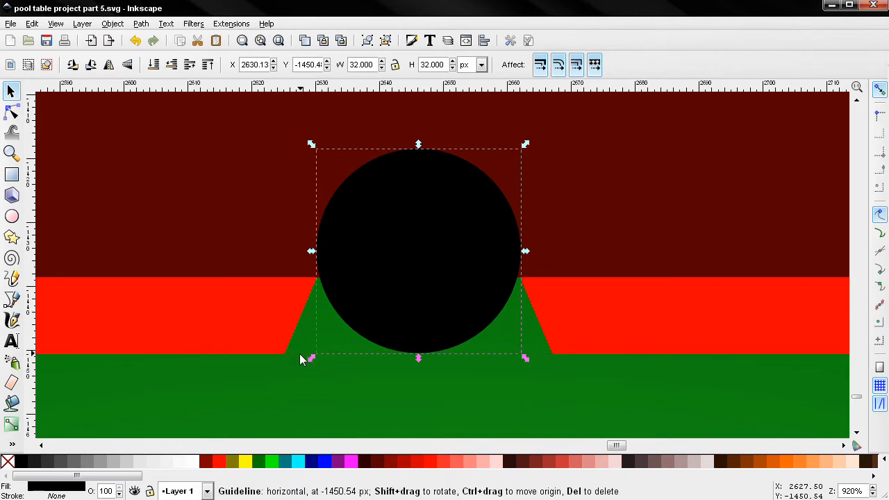
Set the blur of the bottom middle pocket circle to 2.
{"action": "scroll", "coordinate": [340, 355], "scroll_direction": "down", "scroll_amount": 6, "text": "ctrl"}
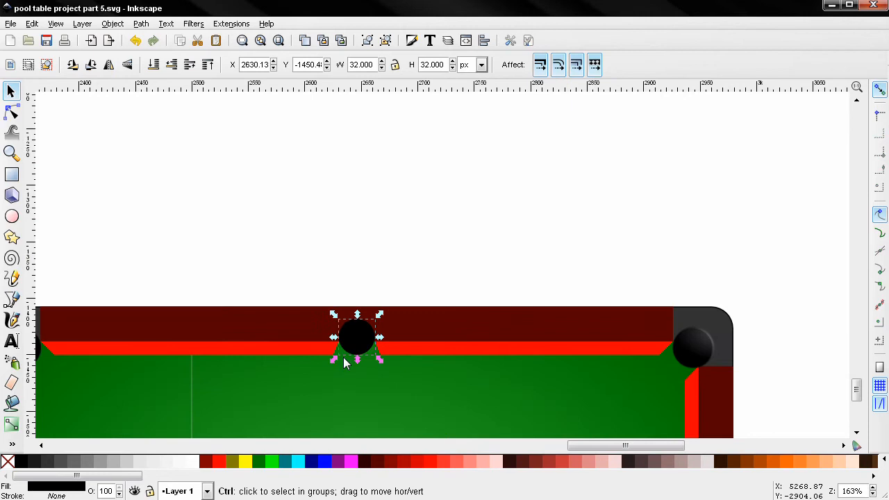
{"action": "scroll", "coordinate": [359, 198], "scroll_direction": "down", "scroll_amount": 7}
{"action": "scroll", "coordinate": [382, 370], "scroll_direction": "down", "scroll_amount": 1, "text": "ctrl"}
{"action": "left_click_drag", "start_coordinate": [382, 371], "coordinate": [360, 307]}
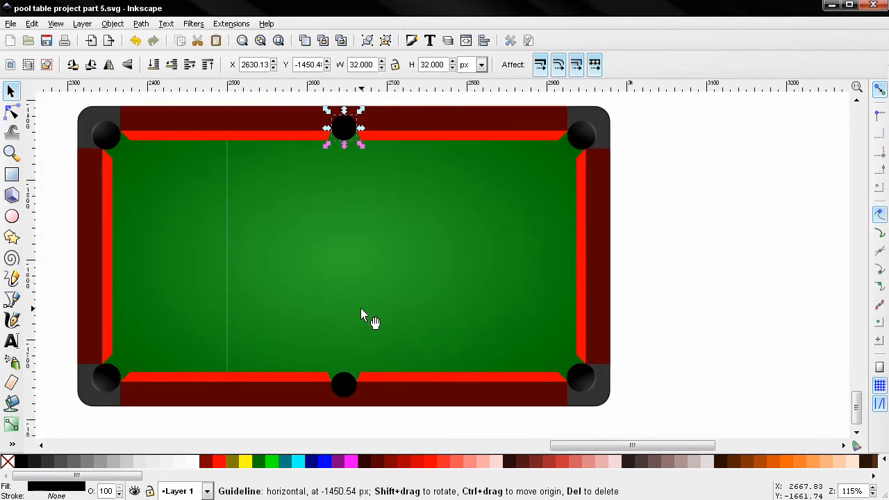
{"action": "left_click", "coordinate": [352, 384]}
{"action": "scroll", "coordinate": [403, 291], "scroll_direction": "up", "scroll_amount": 1}
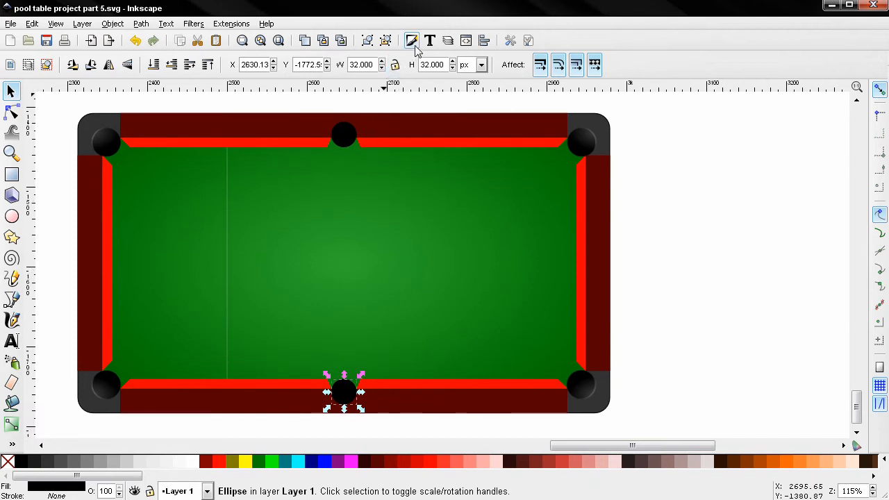
{"action": "left_click", "coordinate": [412, 41]}
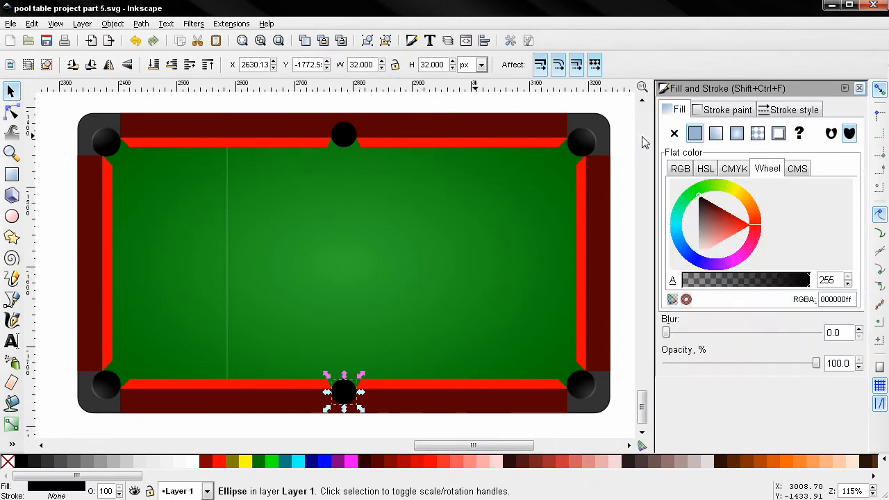
{"action": "left_click", "coordinate": [846, 329]}
{"action": "double_click", "coordinate": [846, 329]}
{"action": "type", "text": "2"}
{"action": "key", "text": "Return"}
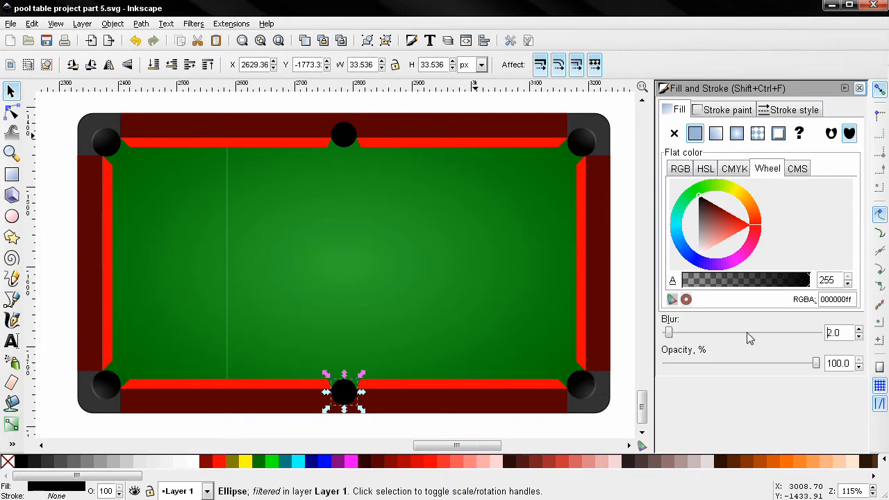
Give the bottom middle pocket circle a flat stroke colour of b15454ff.
{"action": "left_click", "coordinate": [726, 110]}
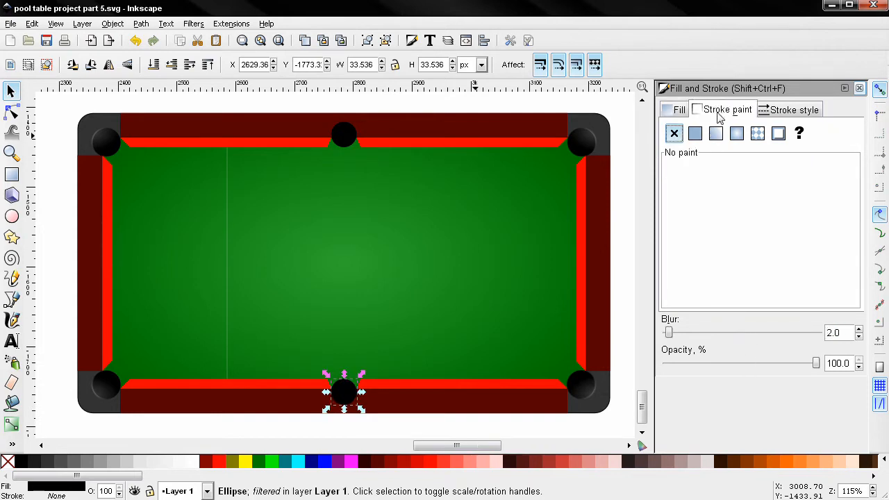
{"action": "left_click", "coordinate": [696, 136]}
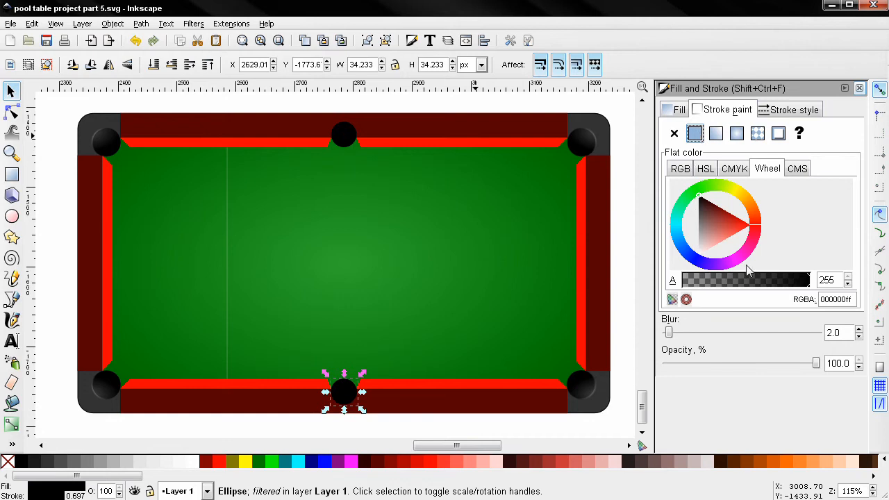
{"action": "double_click", "coordinate": [829, 300]}
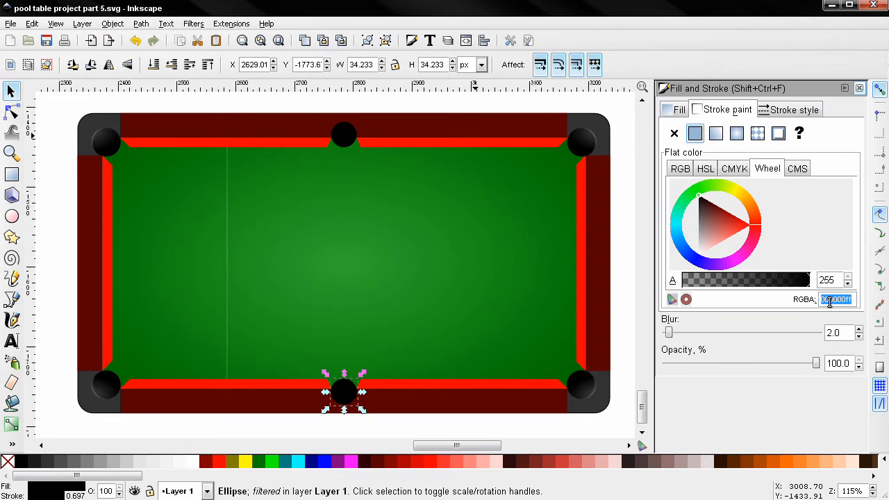
{"action": "type", "text": "b75454ff"}
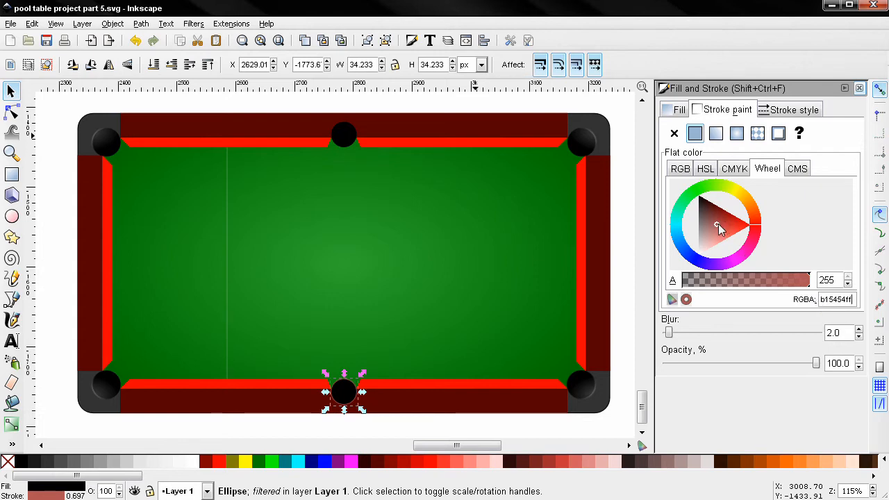
{"action": "left_click_drag", "start_coordinate": [849, 298], "coordinate": [804, 303]}
{"action": "left_click", "coordinate": [839, 296]}
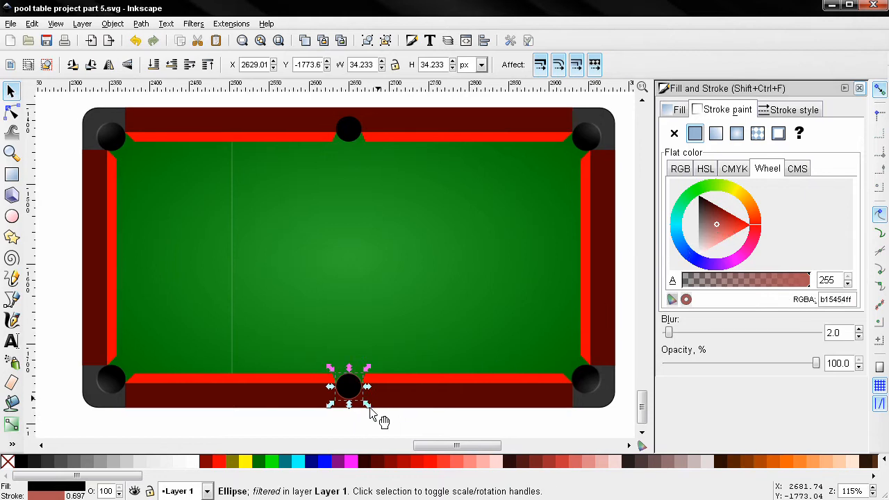
Change the circle's stroke to a linear gradient and set its transparent end stop to black (00000000).
{"action": "scroll", "coordinate": [392, 385], "scroll_direction": "up", "scroll_amount": 2, "text": "ctrl"}
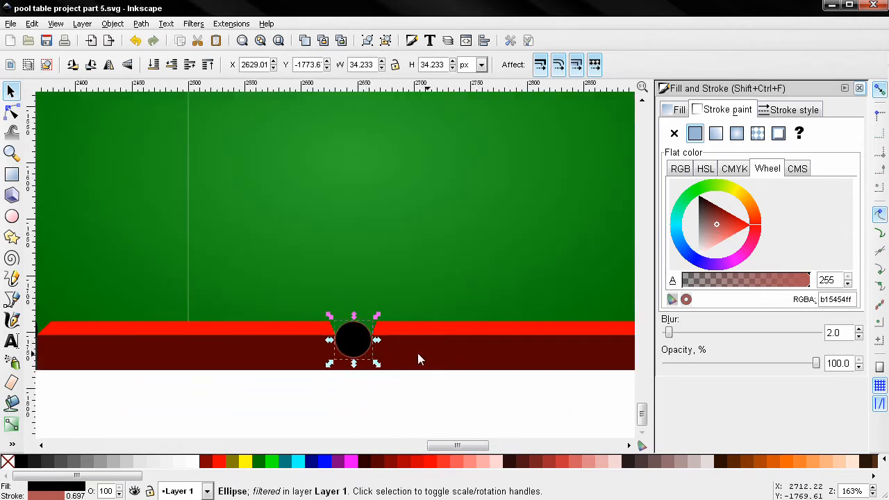
{"action": "left_click_drag", "start_coordinate": [497, 344], "coordinate": [489, 372]}
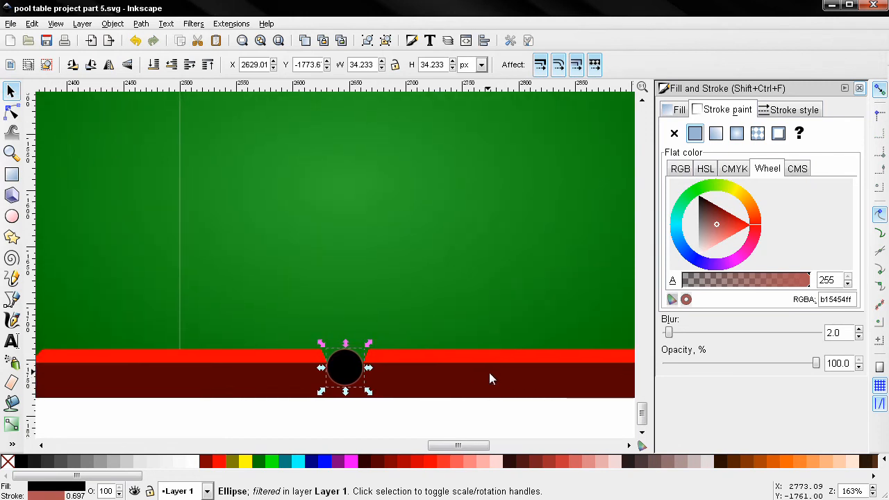
{"action": "left_click", "coordinate": [716, 133]}
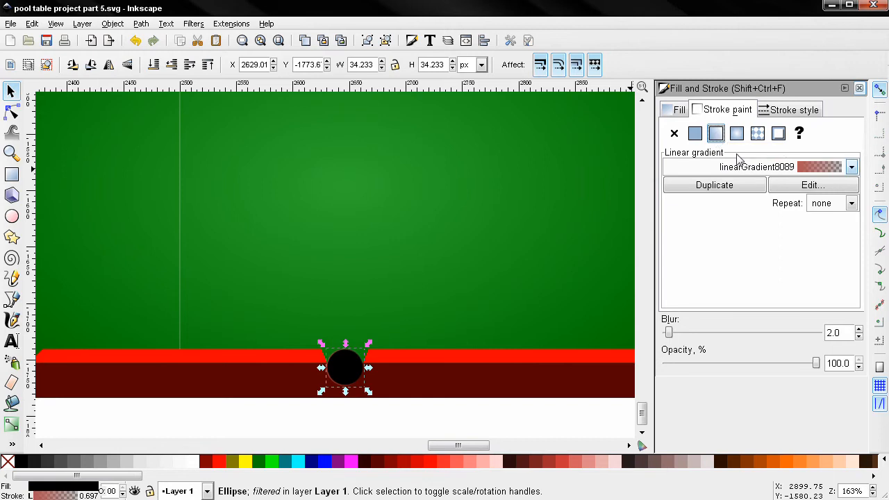
{"action": "left_click", "coordinate": [815, 187]}
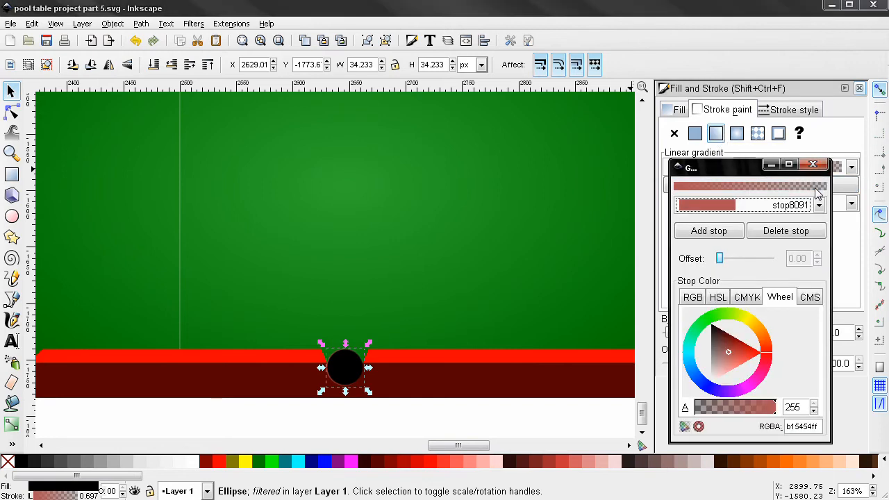
{"action": "left_click", "coordinate": [727, 206]}
{"action": "left_click", "coordinate": [715, 218]}
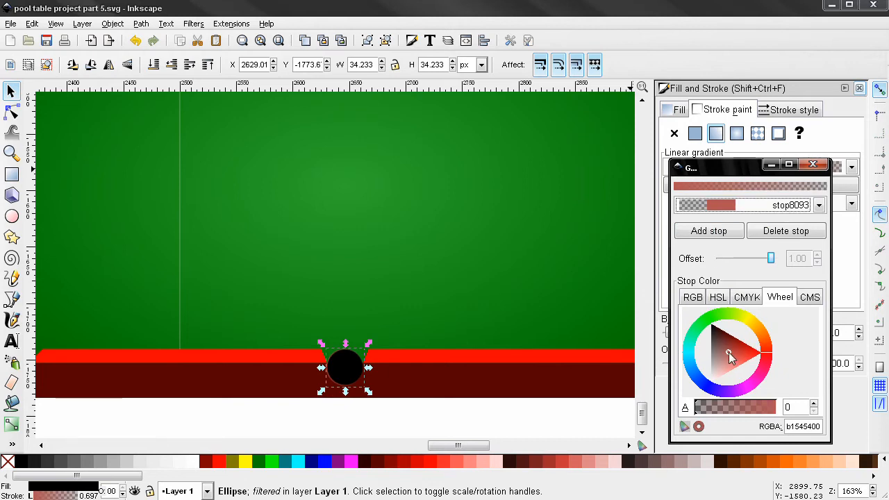
{"action": "left_click", "coordinate": [709, 323]}
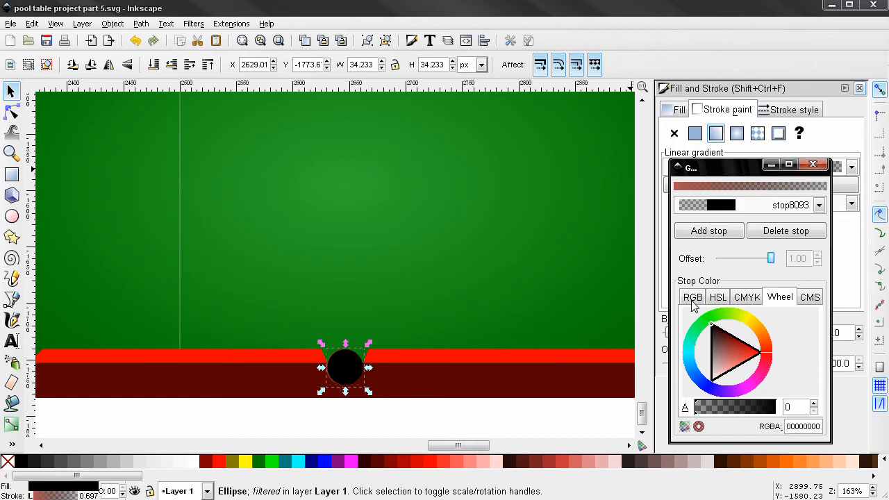
{"action": "left_click", "coordinate": [821, 166]}
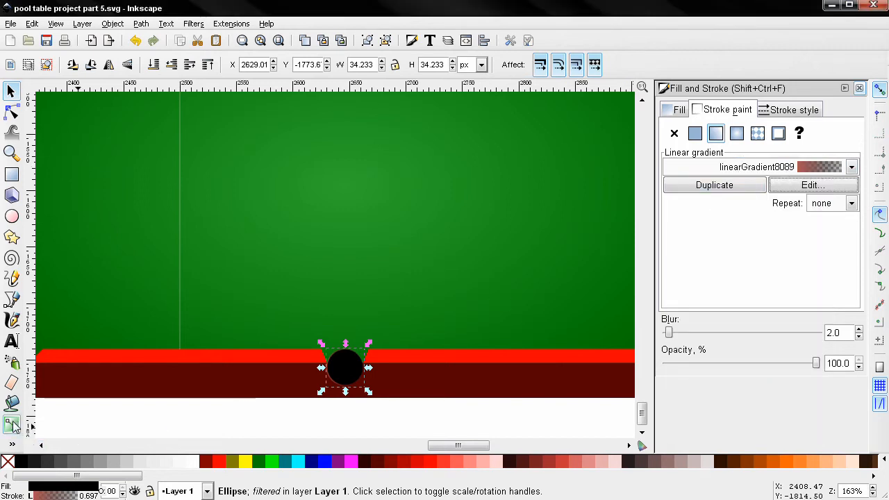
Make the stroke gradient vertical, with its coloured start just below the circle and its transparent end near the circle's top.
{"action": "left_click", "coordinate": [12, 423]}
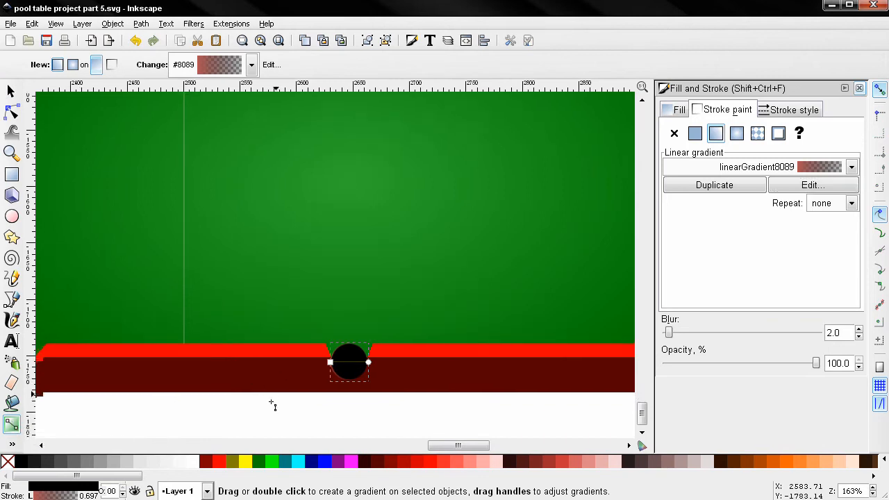
{"action": "scroll", "coordinate": [345, 340], "scroll_direction": "up", "scroll_amount": 4, "text": "ctrl"}
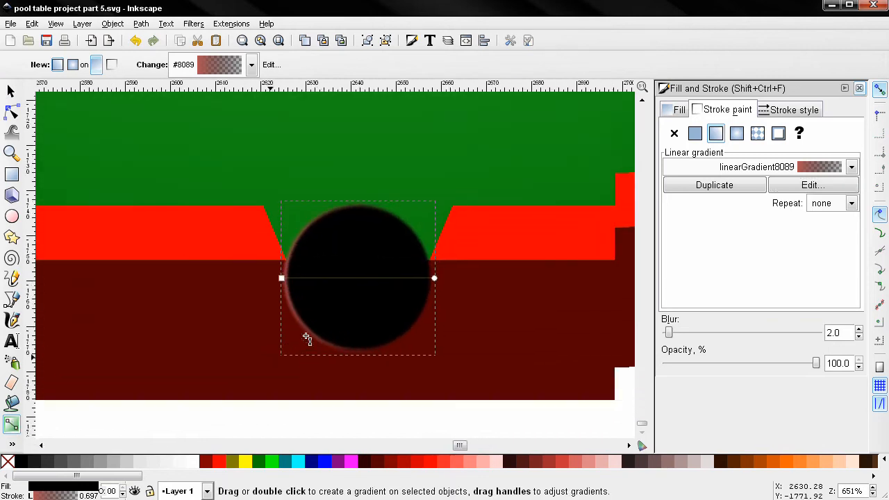
{"action": "left_click_drag", "start_coordinate": [360, 225], "coordinate": [358, 217]}
{"action": "left_click_drag", "start_coordinate": [283, 277], "coordinate": [358, 374]}
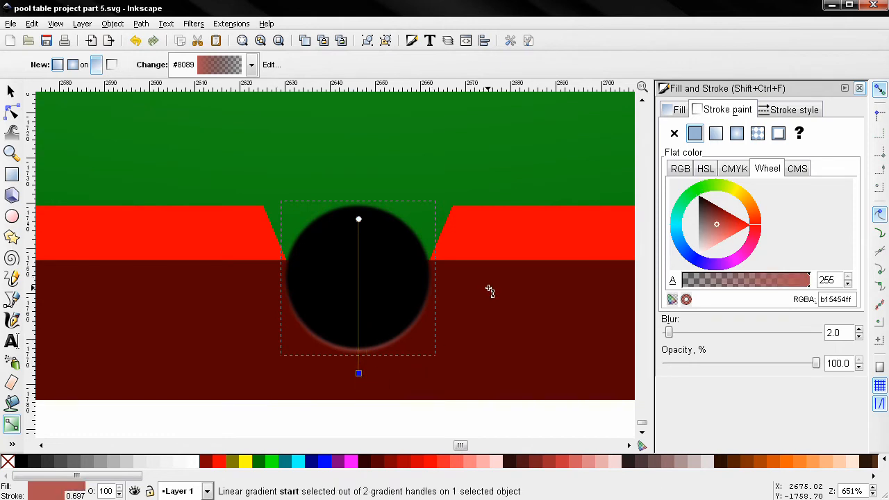
Duplicate the bottom pocket circle, remove the copy's stroke and fill the copy with light gray (b3b3b3ff).
{"action": "left_click", "coordinate": [11, 91]}
{"action": "key", "text": "ctrl+d"}
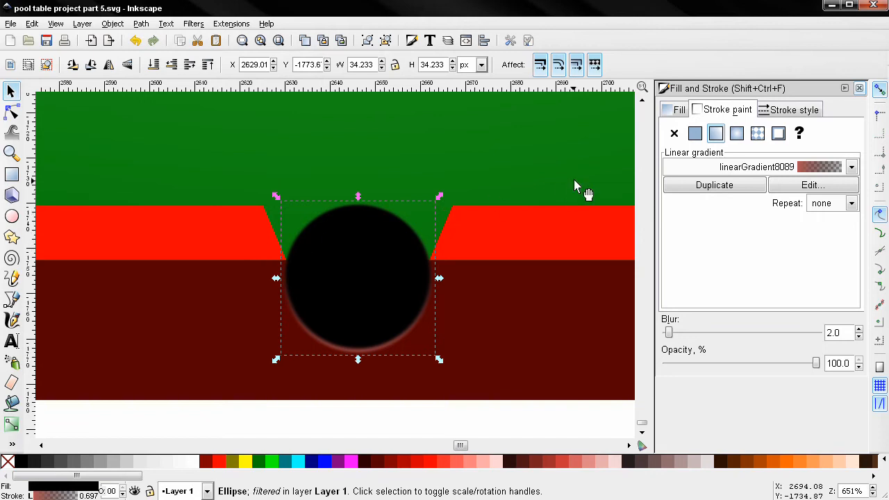
{"action": "left_click", "coordinate": [673, 134]}
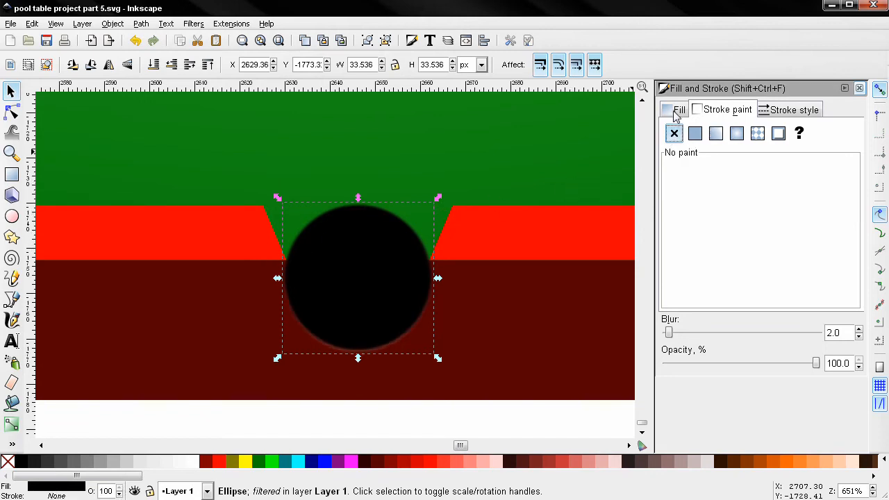
{"action": "left_click", "coordinate": [676, 111]}
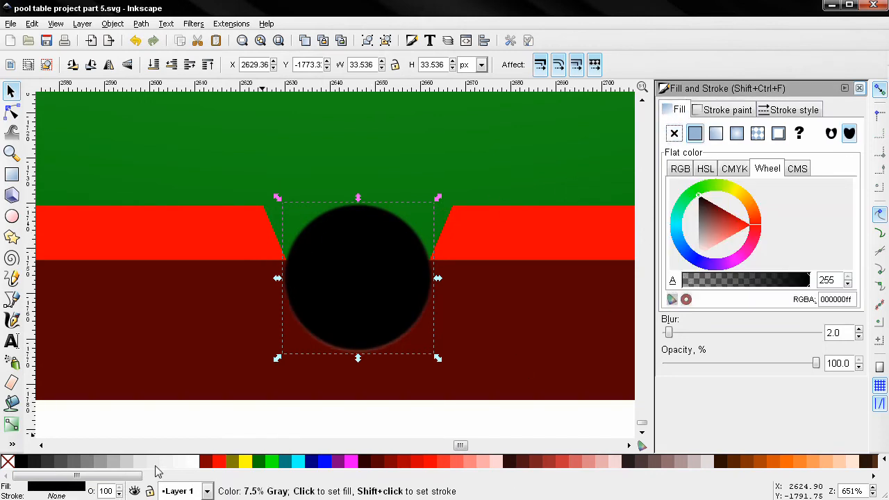
{"action": "left_click", "coordinate": [114, 463]}
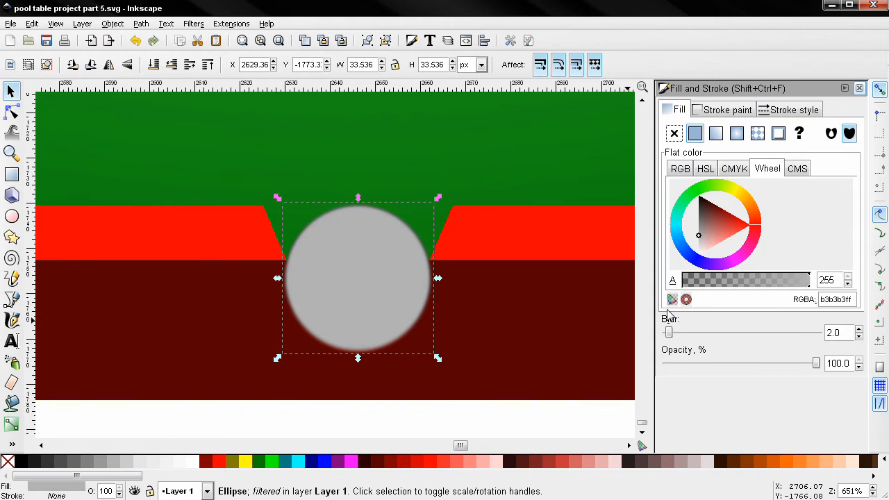
Set the gray circle's opacity to 30% and its blur to 0.
{"action": "double_click", "coordinate": [839, 361]}
{"action": "type", "text": "30"}
{"action": "key", "text": "Return"}
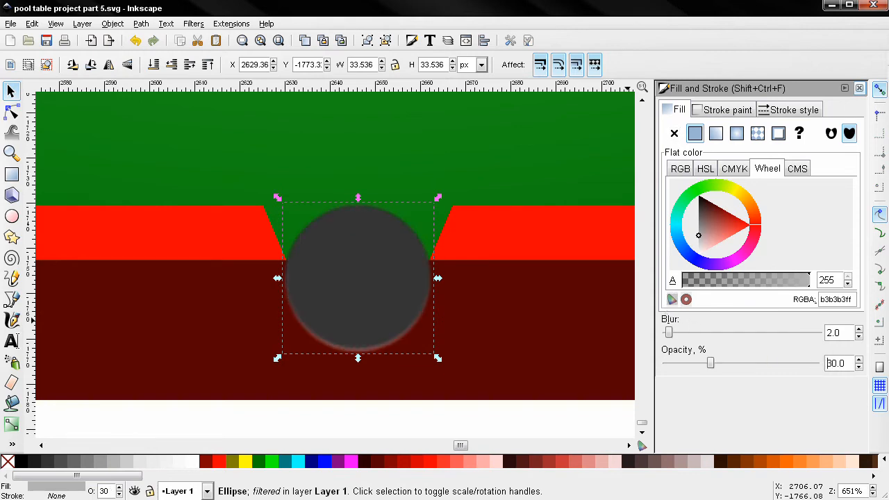
{"action": "left_click", "coordinate": [858, 337]}
{"action": "left_click", "coordinate": [858, 337]}
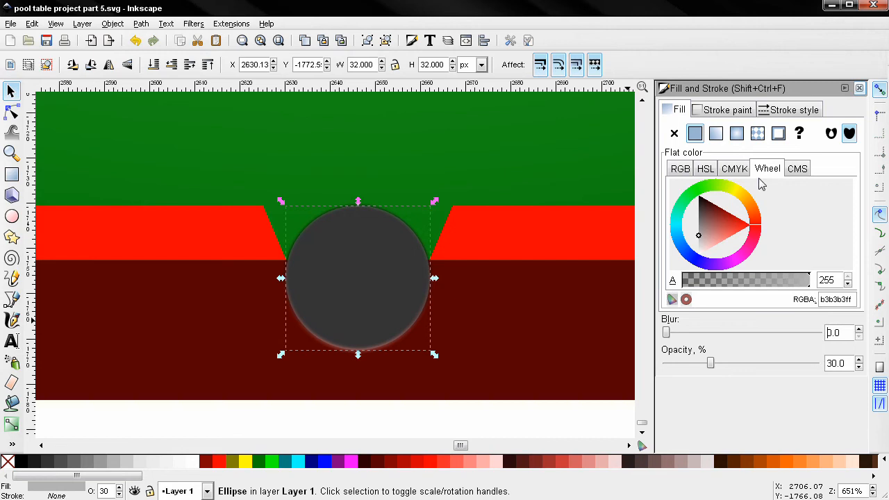
Change the gray circle's fill to a radial gradient and move the gradient centre down to the circle's bottom edge.
{"action": "left_click", "coordinate": [742, 137]}
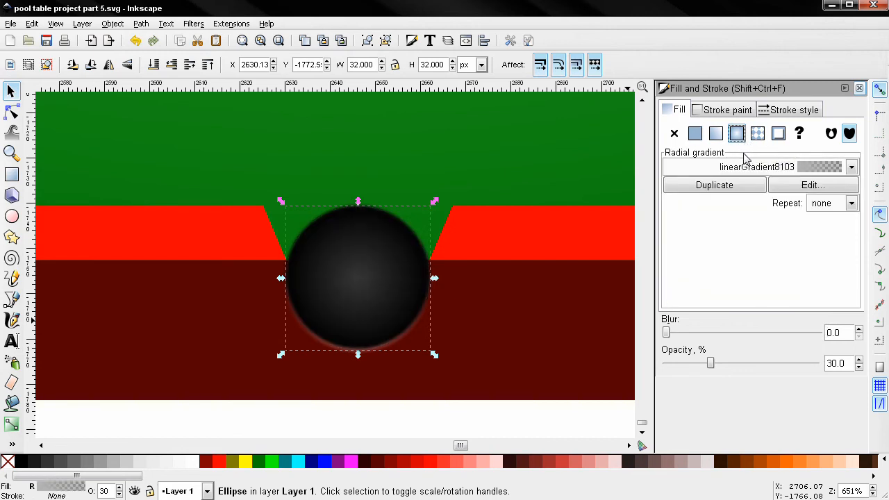
{"action": "left_click", "coordinate": [10, 429]}
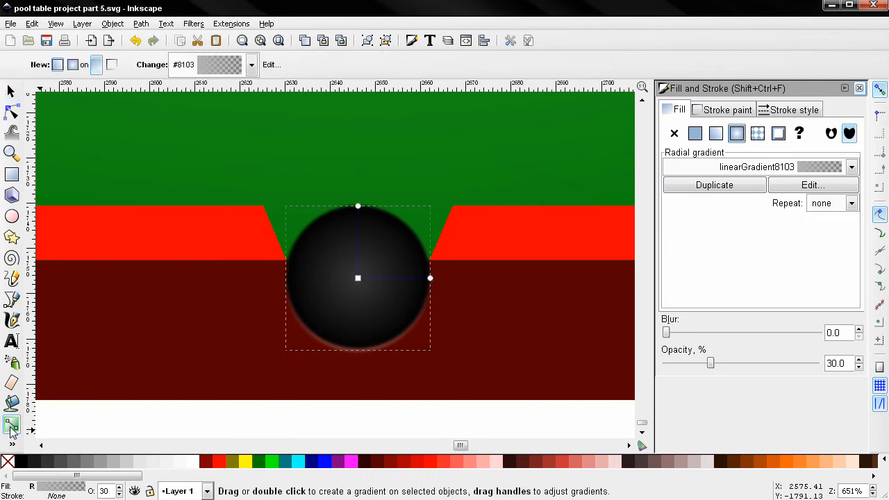
{"action": "left_click_drag", "start_coordinate": [357, 279], "coordinate": [358, 346]}
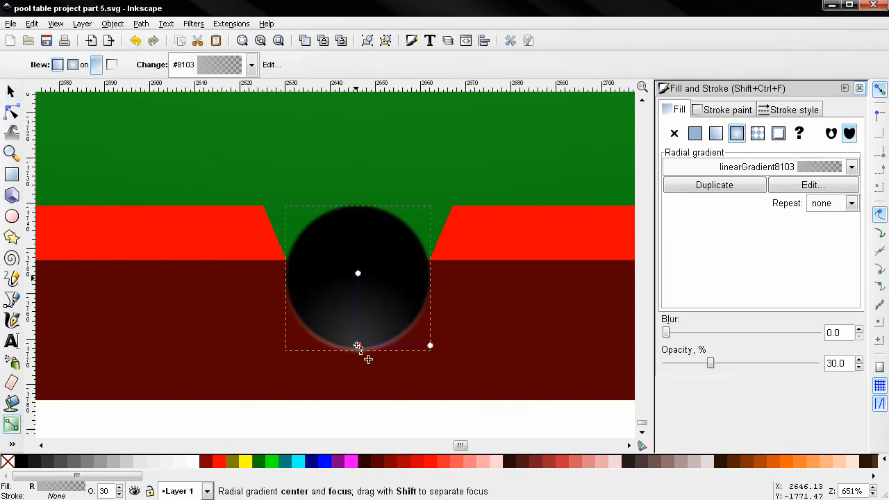
{"action": "left_click", "coordinate": [357, 345]}
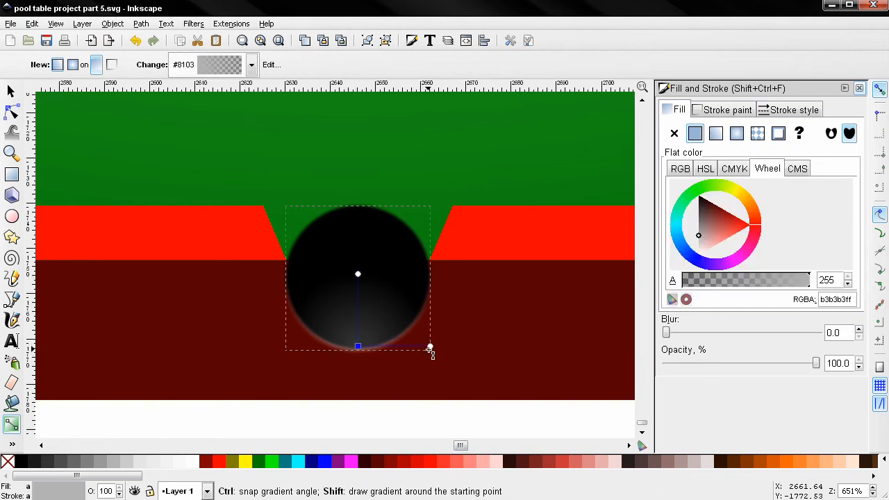
Rotate and resize the gray circle's radial gradient so both radius handles sit at the circle's left and right edges near mid-height.
{"action": "left_click_drag", "start_coordinate": [431, 347], "coordinate": [389, 310]}
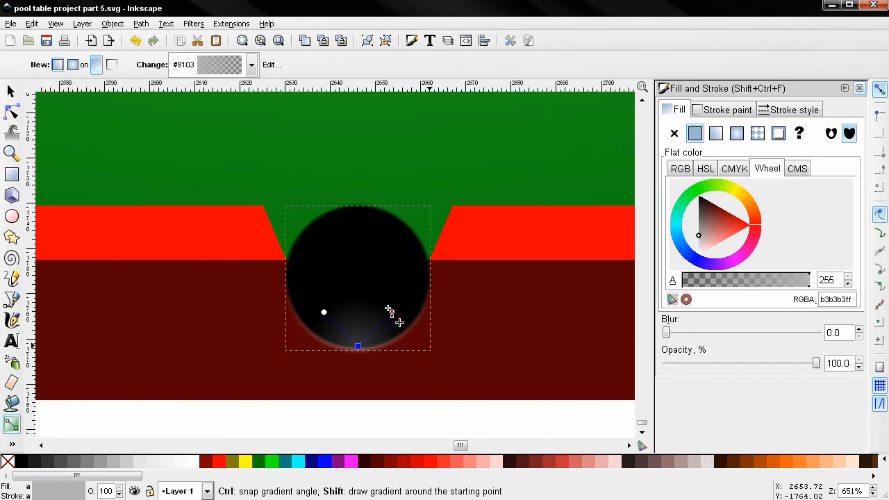
{"action": "left_click_drag", "start_coordinate": [389, 309], "coordinate": [426, 268]}
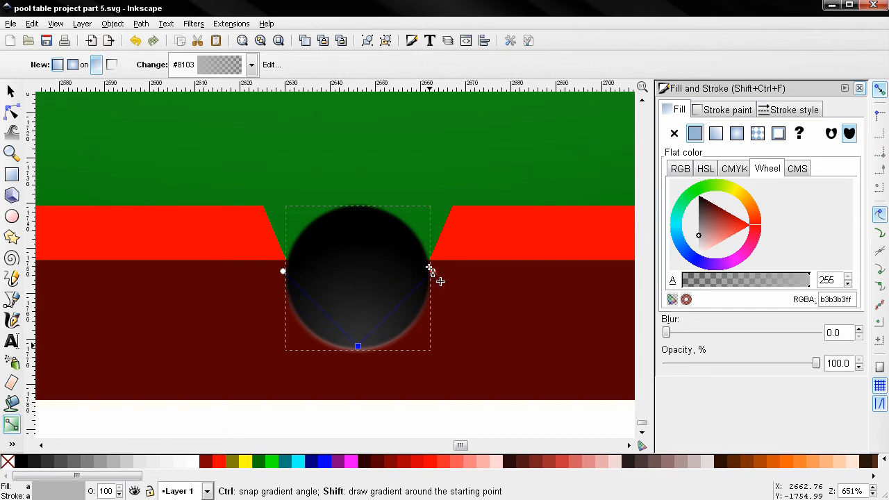
{"action": "left_click", "coordinate": [429, 270]}
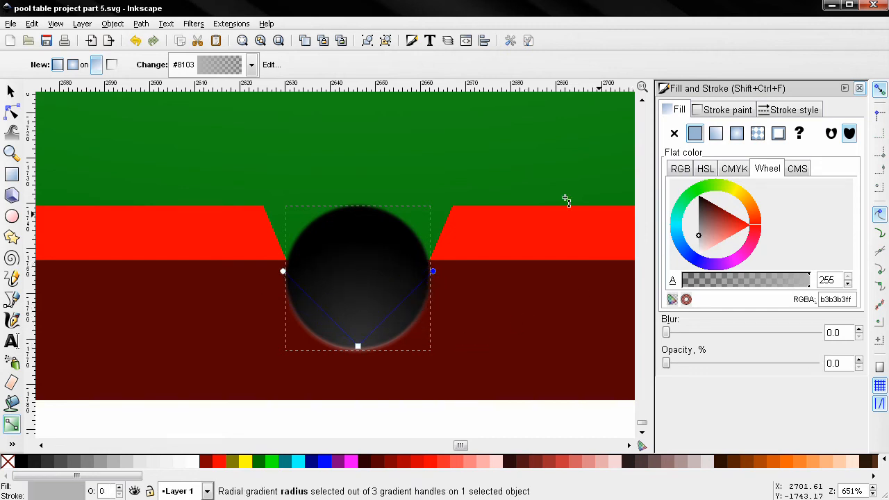
Edit the radial gradient and set its gray stop's alpha to 200.
{"action": "left_click", "coordinate": [270, 65]}
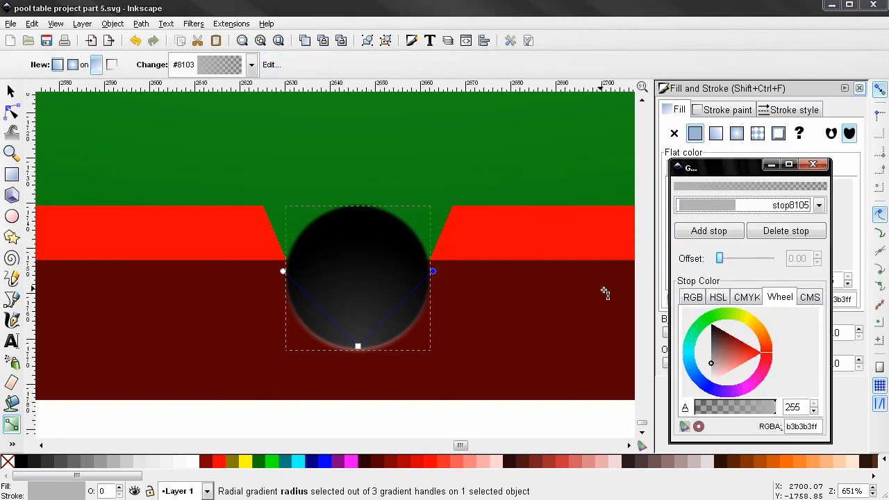
{"action": "left_click", "coordinate": [707, 210]}
{"action": "left_click", "coordinate": [713, 208]}
{"action": "double_click", "coordinate": [796, 410]}
{"action": "type", "text": "200"}
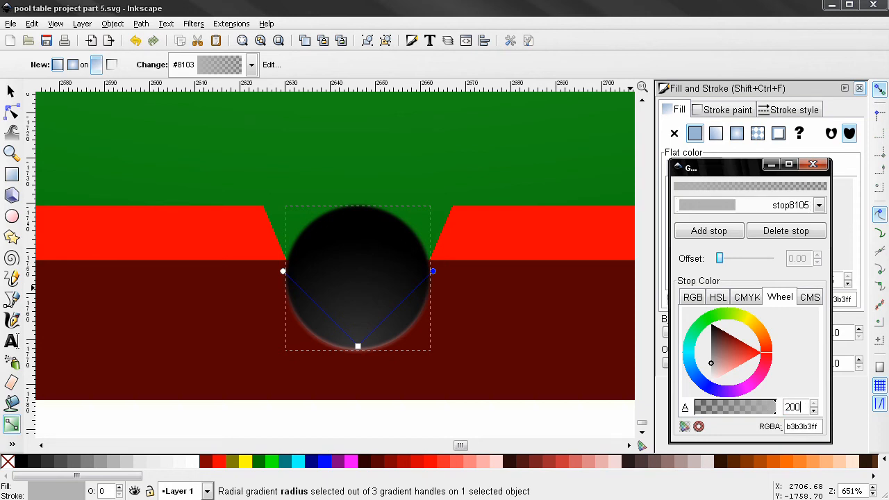
{"action": "key", "text": "Return"}
Try the gray gradient stop at a lower alpha of 123, and set it back to 200.
{"action": "scroll", "coordinate": [522, 367], "scroll_direction": "down", "scroll_amount": 2, "text": "ctrl"}
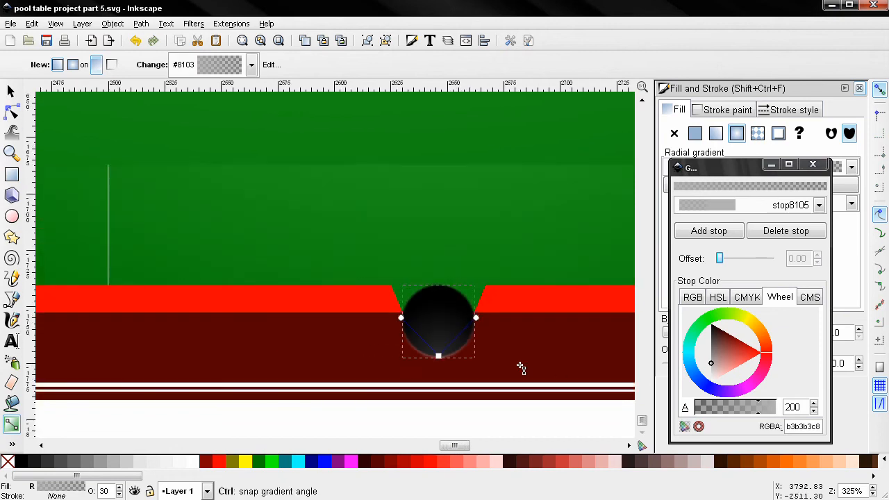
{"action": "scroll", "coordinate": [521, 368], "scroll_direction": "down", "scroll_amount": 1, "text": "ctrl"}
{"action": "left_click_drag", "start_coordinate": [537, 384], "coordinate": [414, 363]}
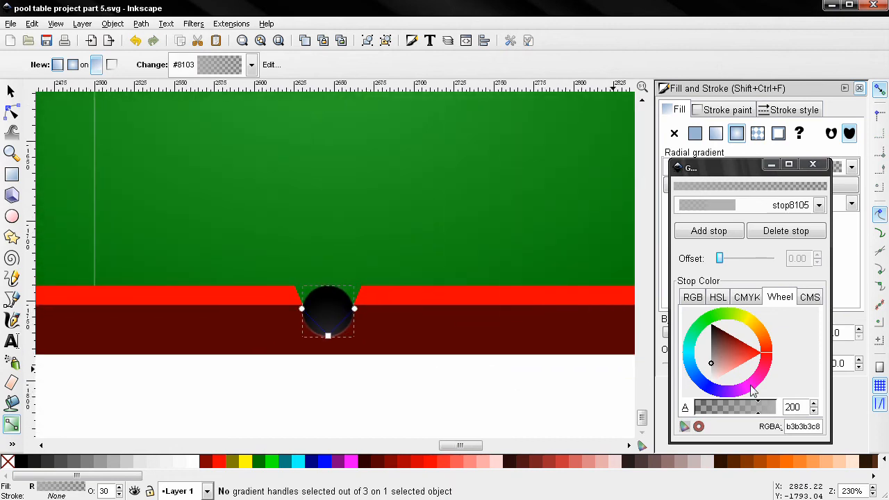
{"action": "left_click_drag", "start_coordinate": [758, 415], "coordinate": [733, 411]}
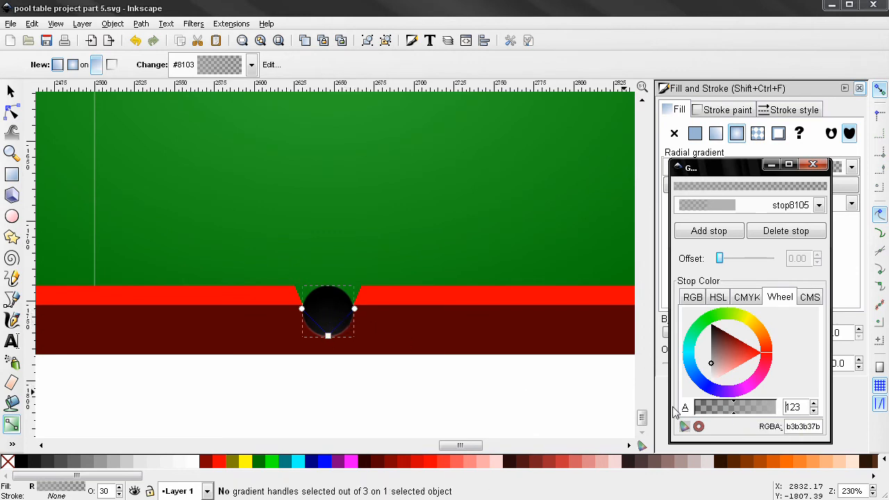
{"action": "left_click_drag", "start_coordinate": [760, 414], "coordinate": [763, 414]}
{"action": "double_click", "coordinate": [796, 404]}
{"action": "type", "text": "200"}
{"action": "key", "text": "Return"}
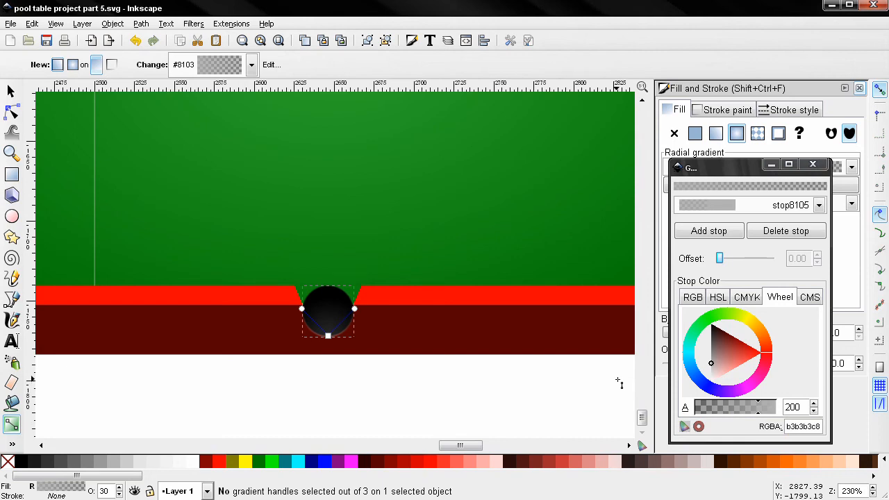
Close the gradient editor and the Fill and Stroke dialog.
{"action": "left_click", "coordinate": [817, 164]}
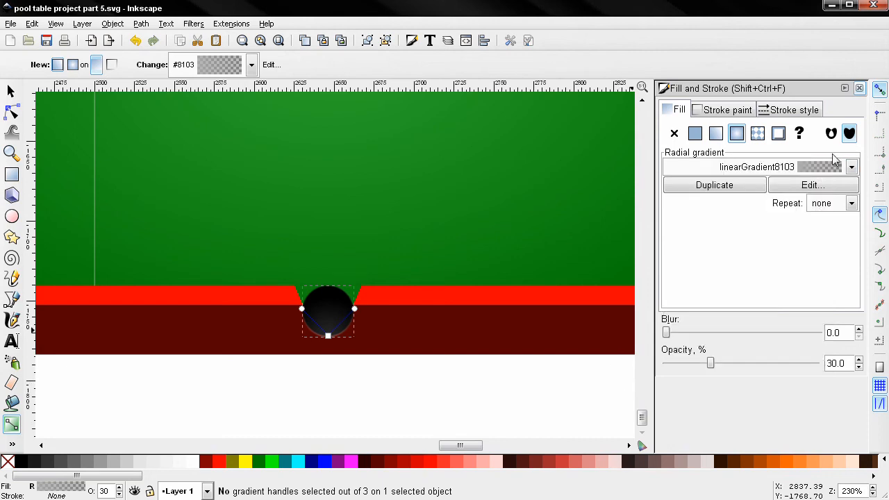
{"action": "left_click", "coordinate": [859, 88]}
{"action": "scroll", "coordinate": [646, 240], "scroll_direction": "down", "scroll_amount": 2}
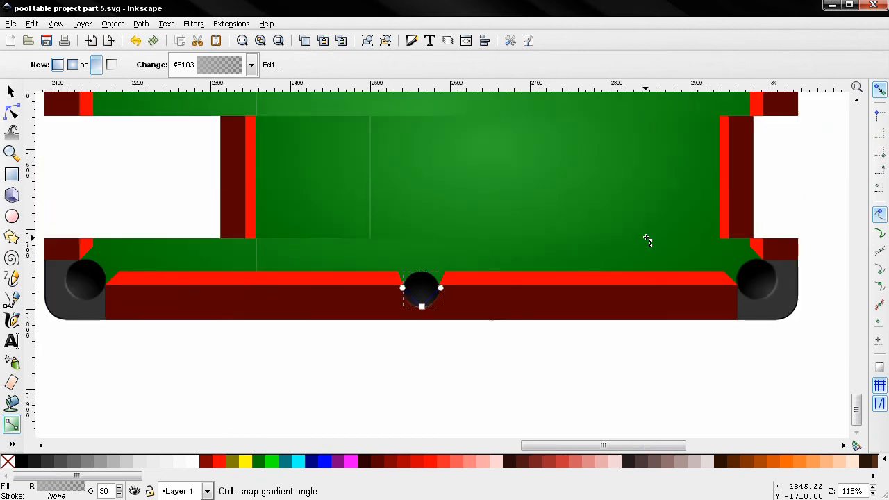
{"action": "left_click_drag", "start_coordinate": [582, 207], "coordinate": [486, 333]}
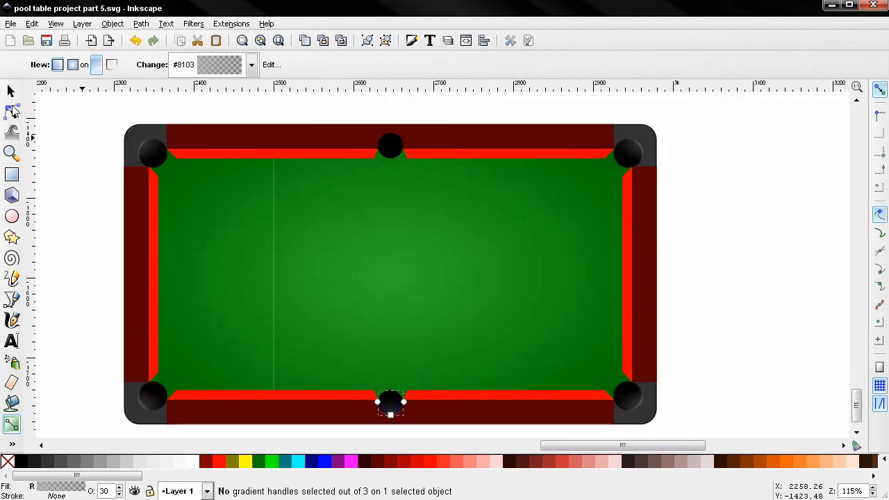
Group the two circles of the bottom middle pocket and make a vertically flipped duplicate of the group.
{"action": "left_click", "coordinate": [10, 91]}
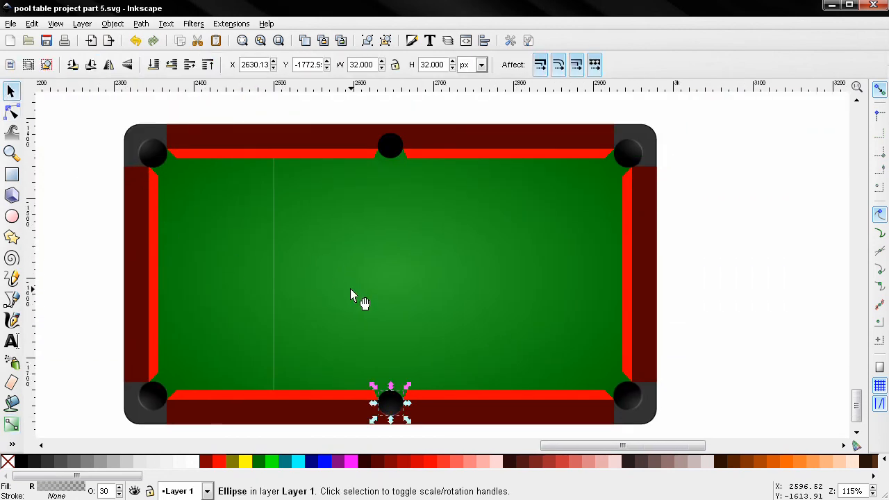
{"action": "left_click_drag", "start_coordinate": [426, 431], "coordinate": [338, 367]}
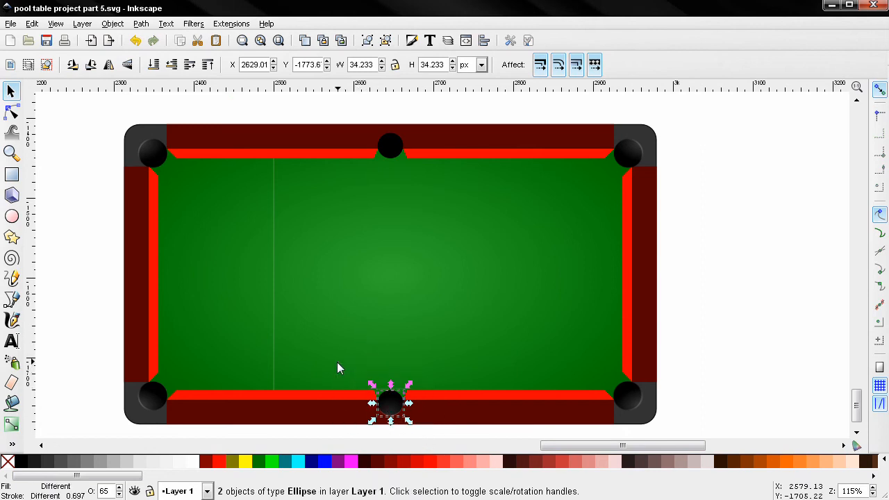
{"action": "left_click", "coordinate": [370, 43]}
{"action": "left_click_drag", "start_coordinate": [819, 332], "coordinate": [799, 317]}
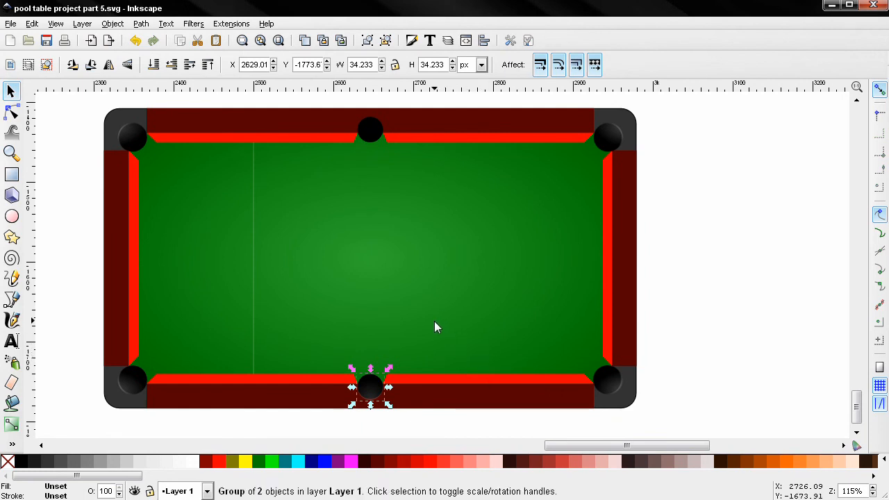
{"action": "left_click", "coordinate": [127, 65]}
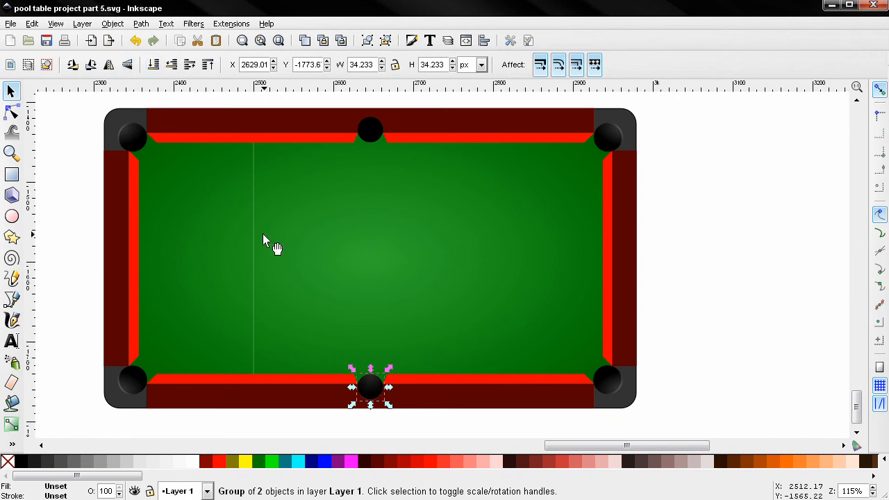
Raise the top middle black circle to the top and centre the duplicated group on its horizontal axis, aligned relative to First selected.
{"action": "left_click", "coordinate": [374, 133]}
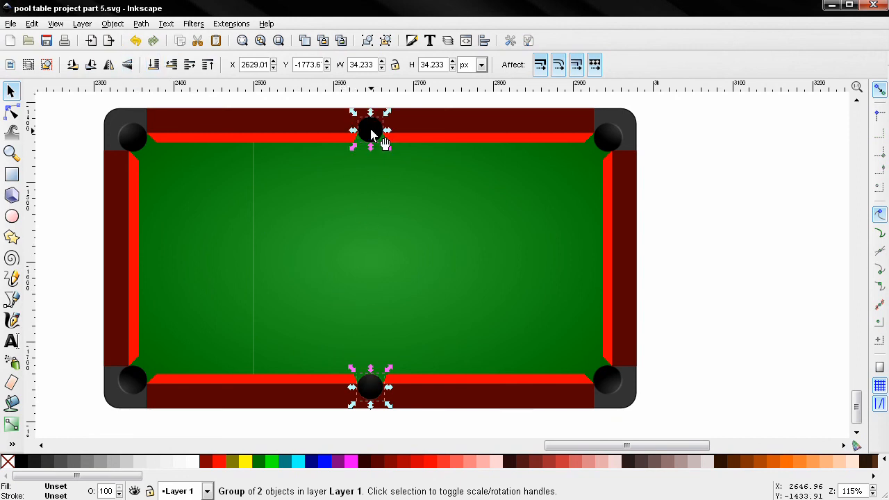
{"action": "left_click", "coordinate": [208, 65]}
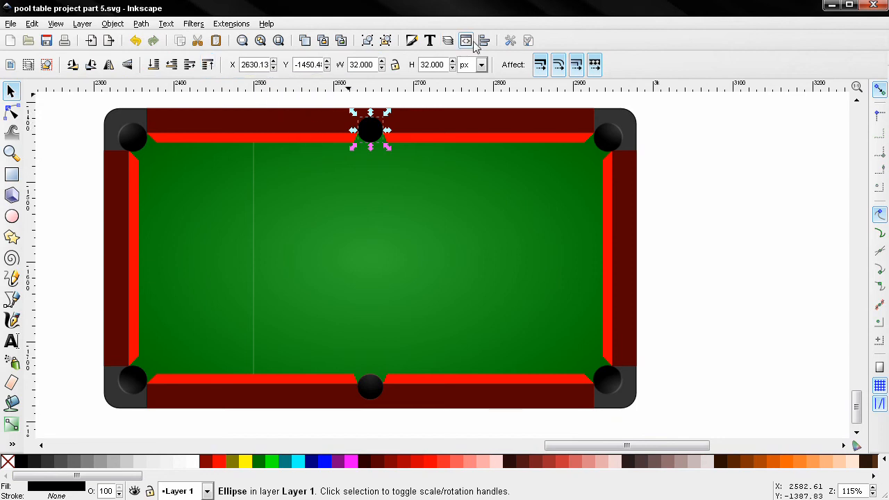
{"action": "left_click", "coordinate": [374, 389], "text": "shift"}
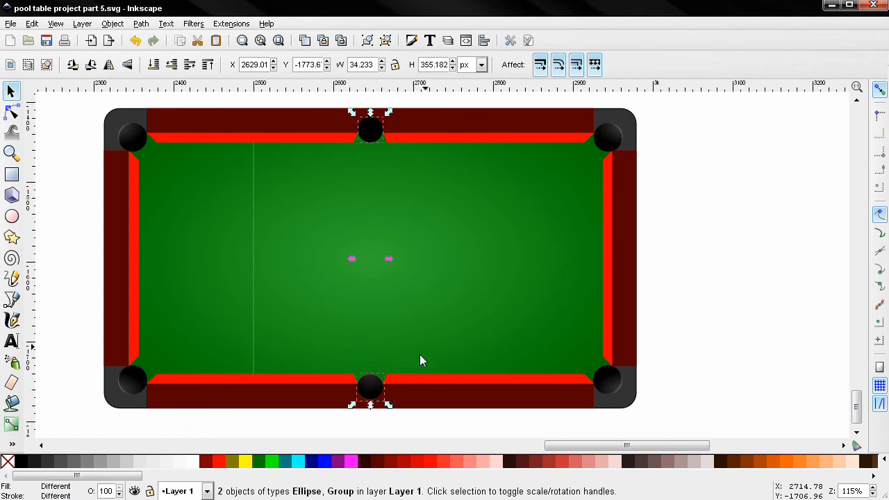
{"action": "left_click", "coordinate": [484, 41]}
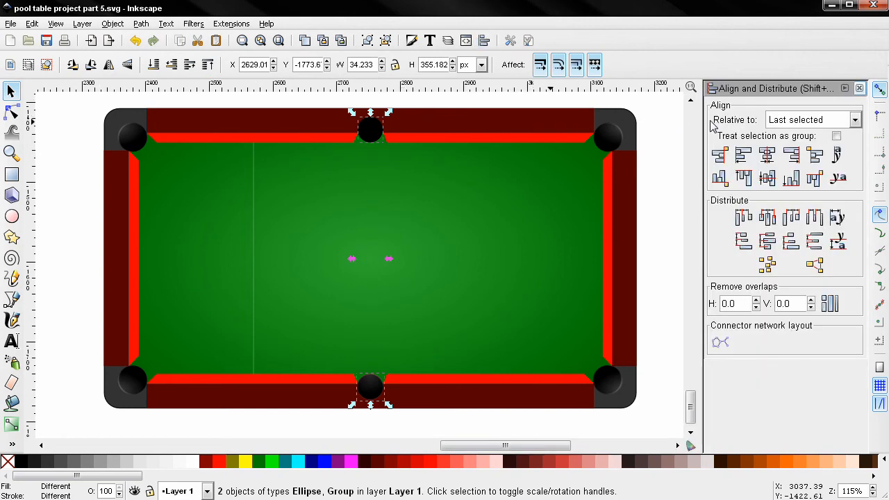
{"action": "left_click", "coordinate": [790, 124]}
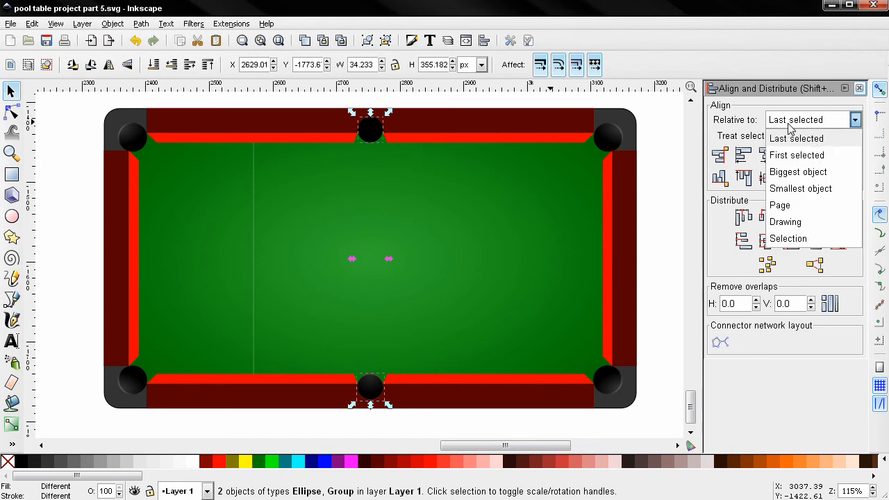
{"action": "left_click", "coordinate": [773, 153]}
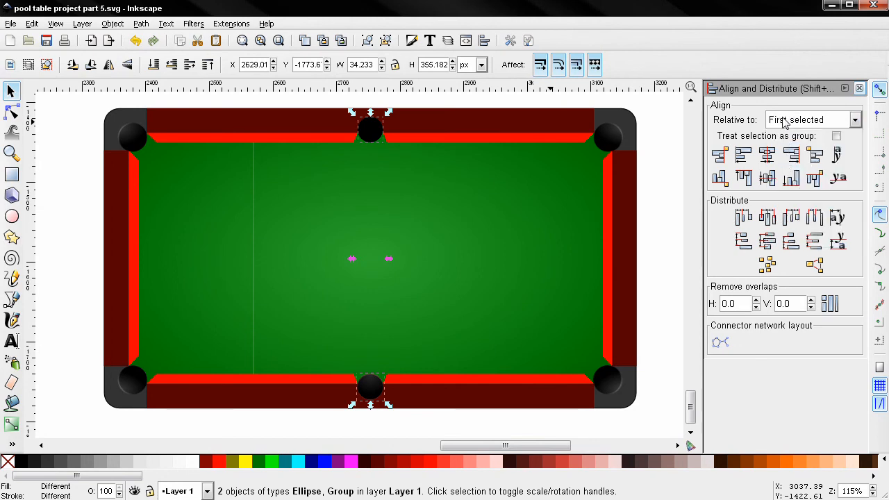
{"action": "left_click", "coordinate": [767, 178]}
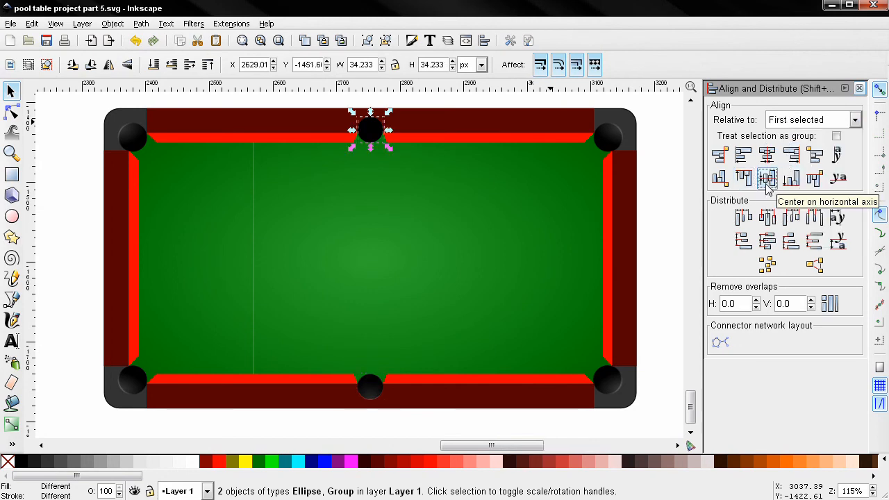
Delete the plain black circle covering the shaded top middle pocket and close the Align and Distribute dialog.
{"action": "left_click", "coordinate": [669, 172]}
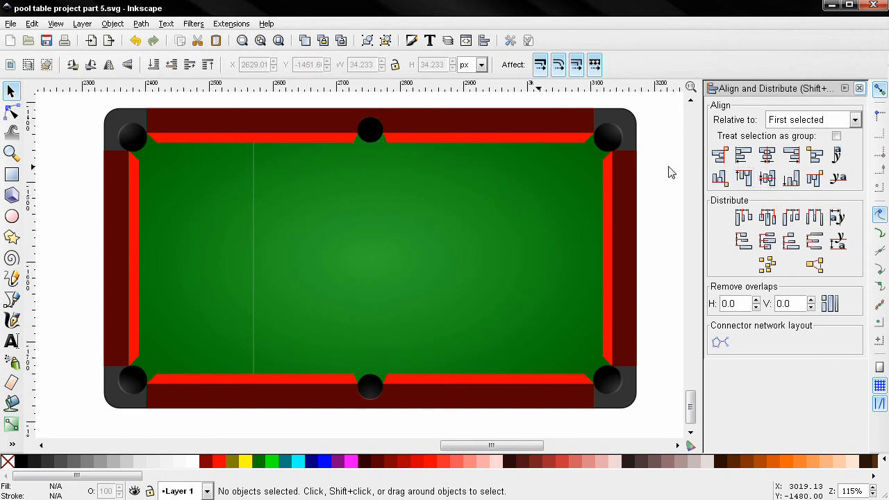
{"action": "left_click", "coordinate": [372, 136]}
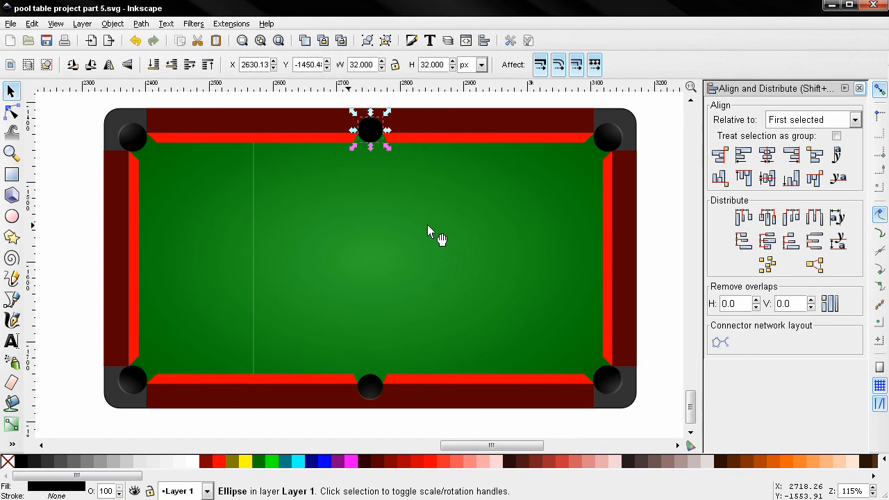
{"action": "key", "text": "Escape"}
{"action": "left_click_drag", "start_coordinate": [430, 212], "coordinate": [422, 226]}
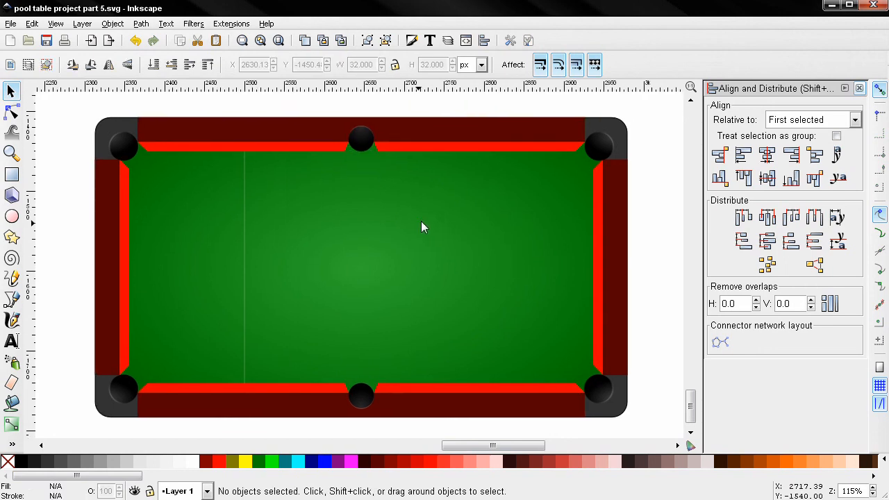
{"action": "left_click", "coordinate": [859, 88]}
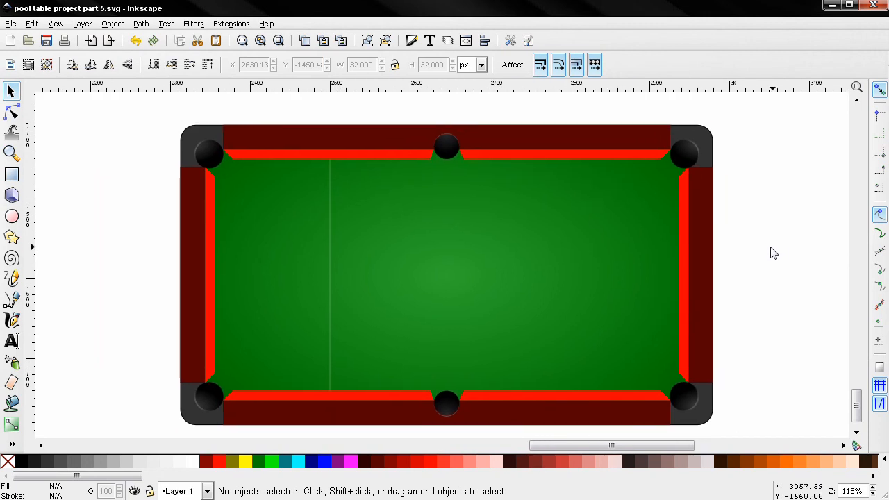
Examine the fully shaded version of the pool table to the right of the current one.
{"action": "scroll", "coordinate": [774, 253], "scroll_direction": "down", "scroll_amount": 1}
{"action": "left_click_drag", "start_coordinate": [770, 252], "coordinate": [230, 228]}
{"action": "scroll", "coordinate": [665, 263], "scroll_direction": "up", "scroll_amount": 1}
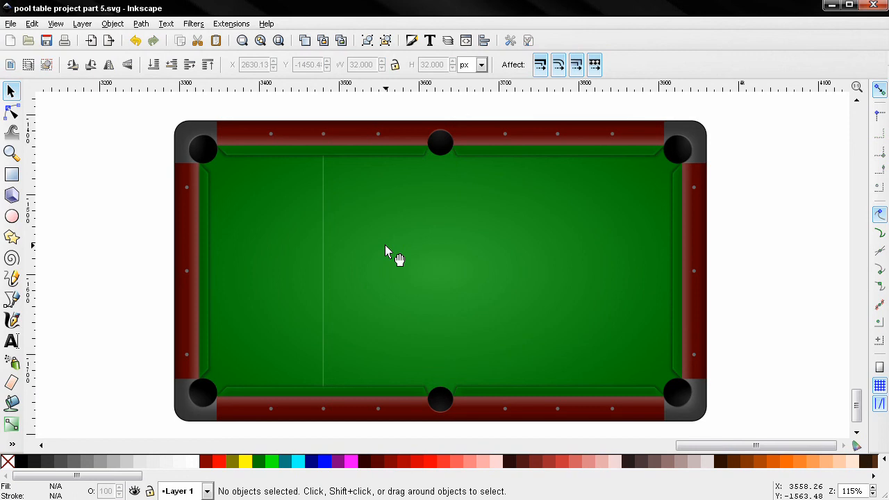
{"action": "left_click_drag", "start_coordinate": [388, 242], "coordinate": [397, 242]}
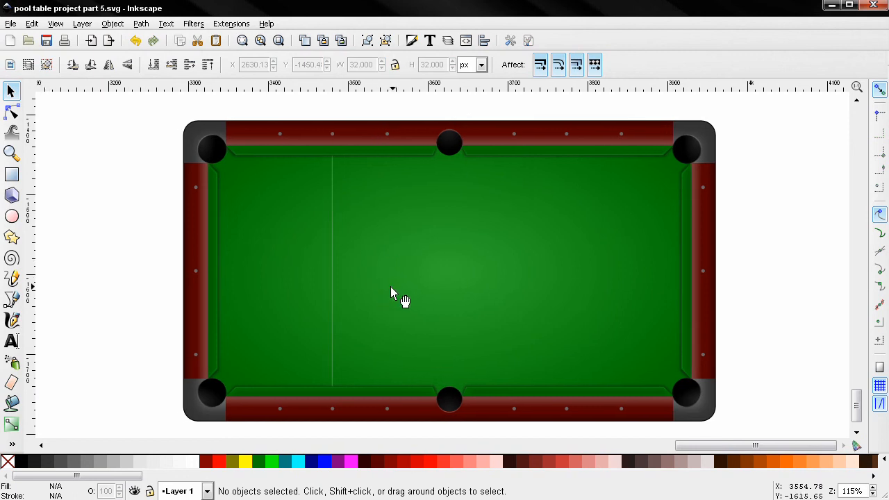